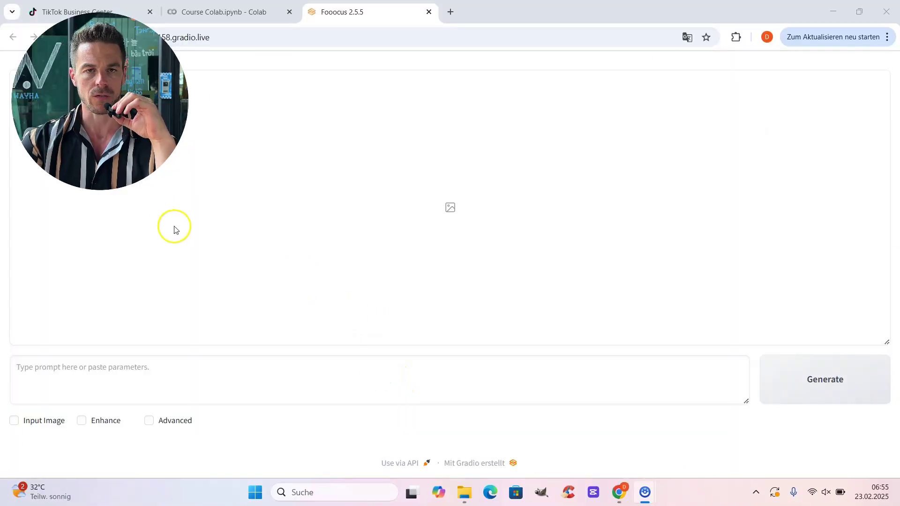
- Turn on Fooocus's Advanced settings and the Input Image option
left_click(151, 421)
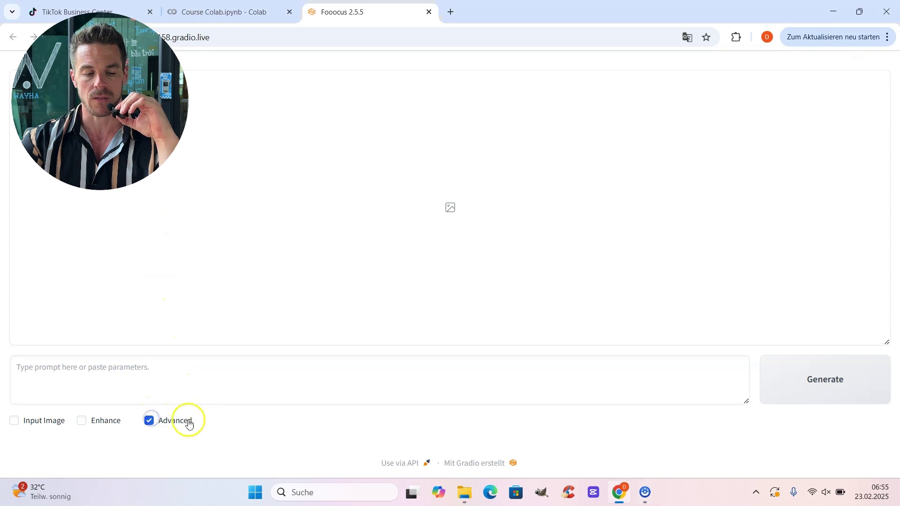
left_click(53, 424)
scroll(72, 381, "down", 6)
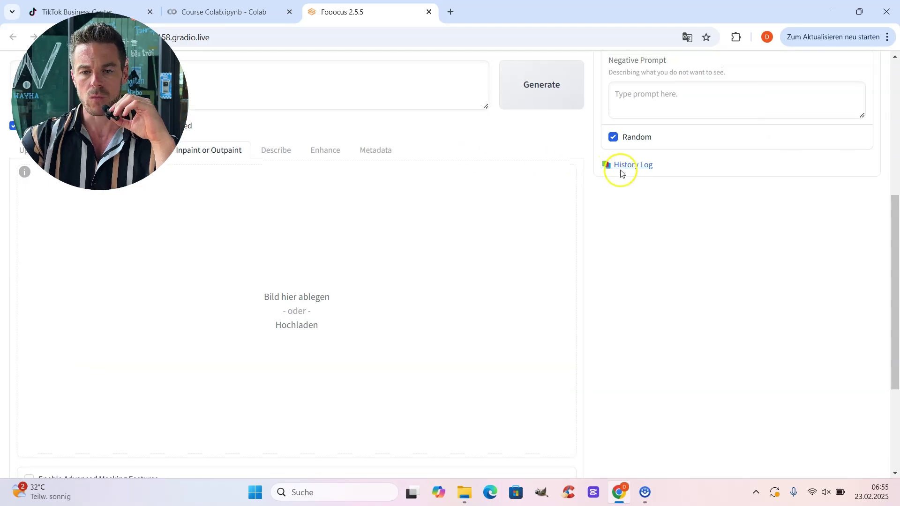
- Set Image Number to 3 and performance to Quality
scroll(624, 171, "up", 3)
scroll(697, 232, "up", 2)
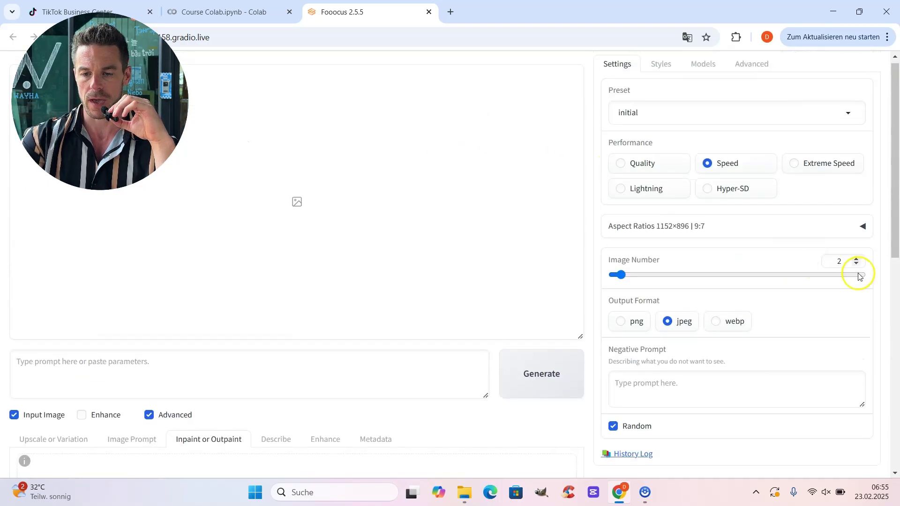
left_click(856, 260)
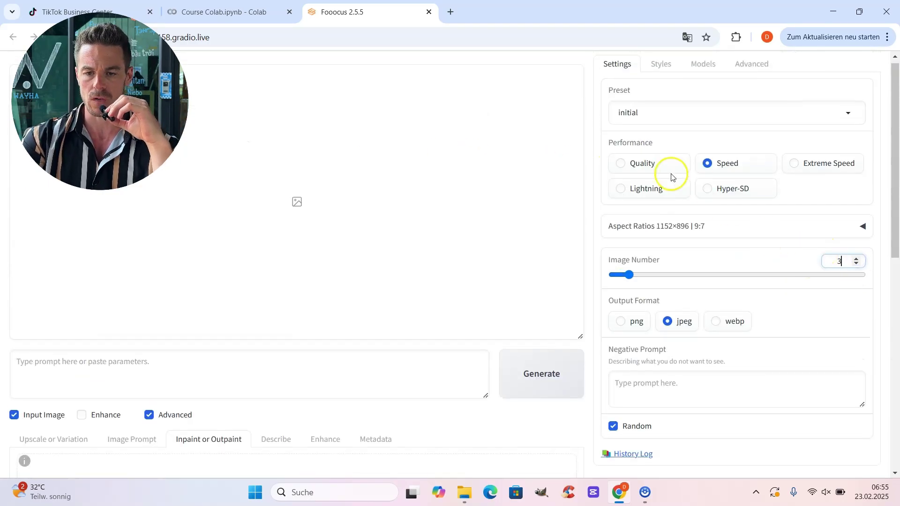
left_click(655, 165)
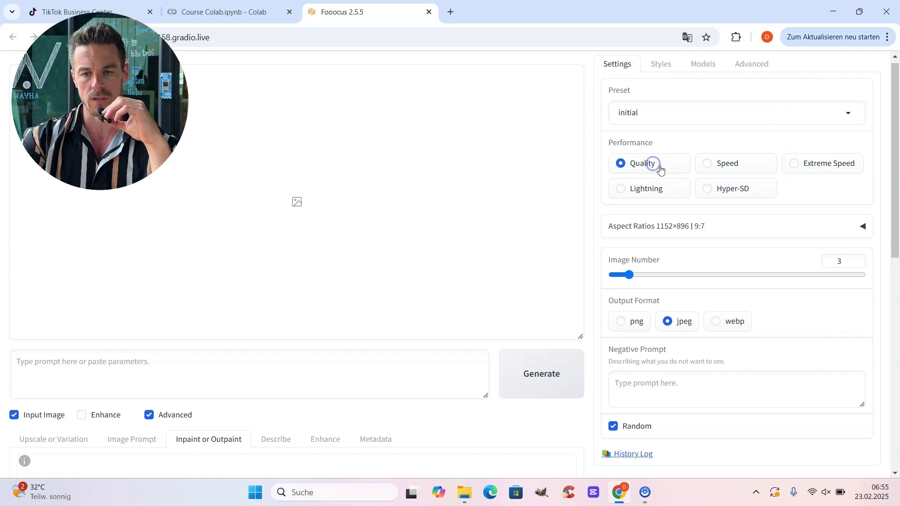
left_click(699, 65)
- Make realismEngineSDXL_v30VAE.safetensors the base model and go back to the Settings tab
left_click(713, 109)
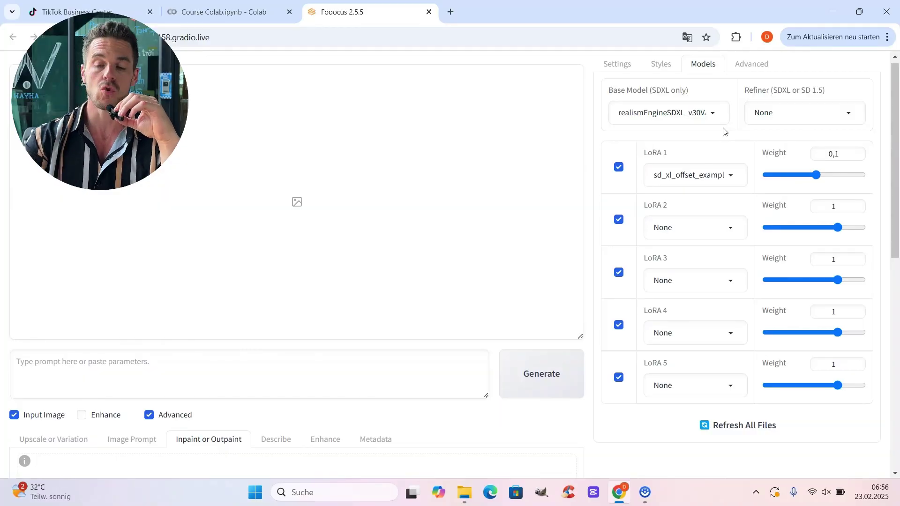
left_click(711, 111)
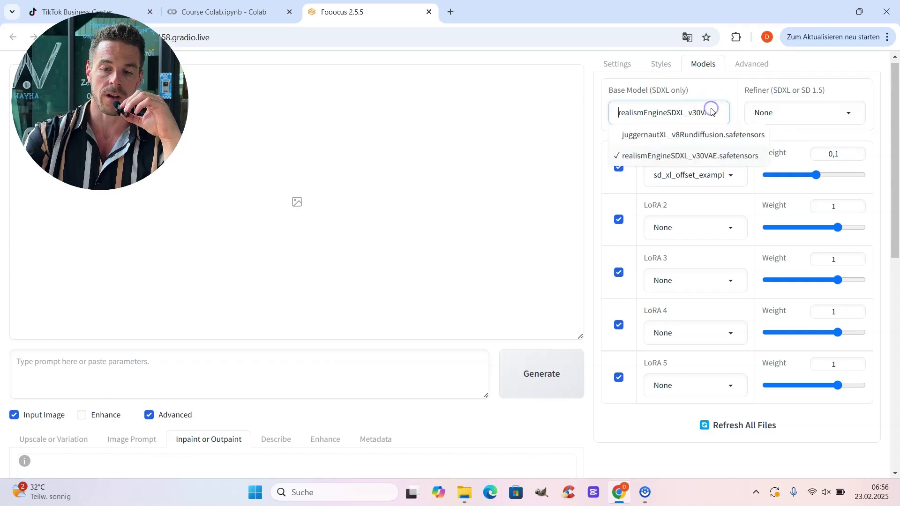
left_click(662, 154)
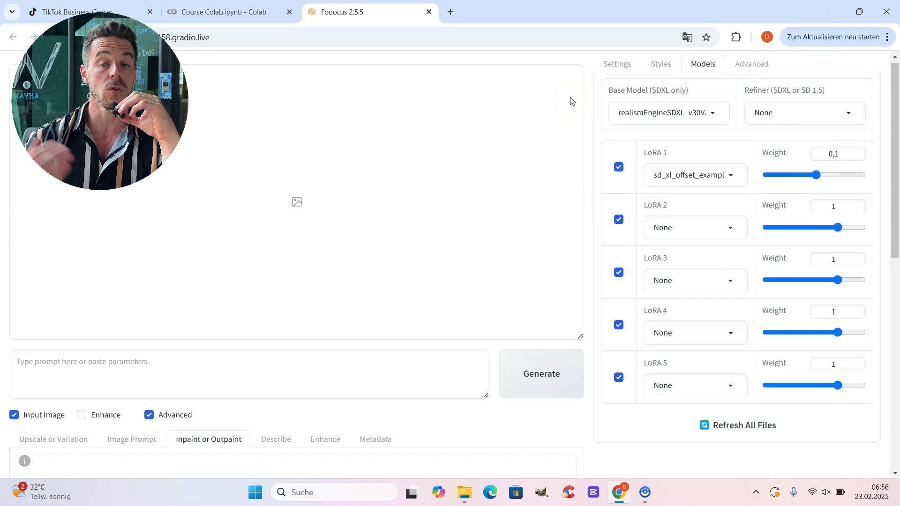
left_click(617, 63)
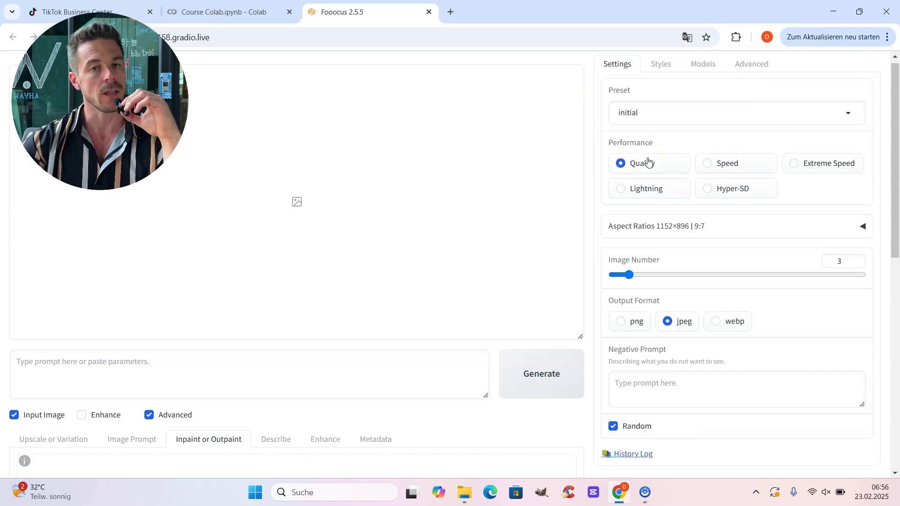
- Drag the Teddy dog photo from the Examples folder into the 'Bild hier ablegen' inpaint slot
scroll(611, 126, "down", 5)
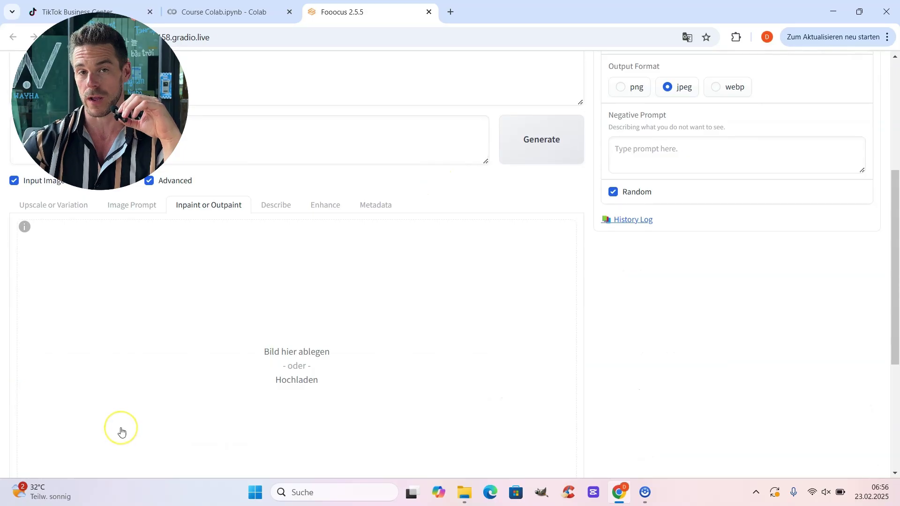
key("alt+Tab")
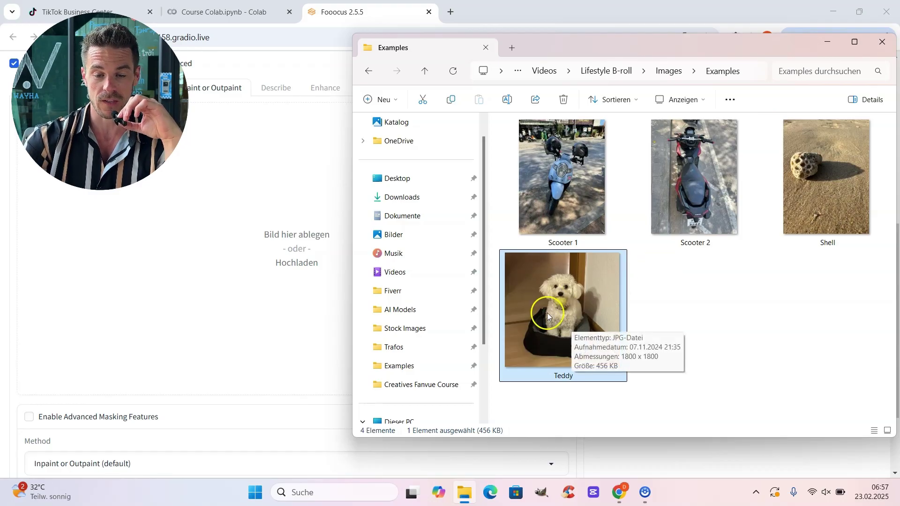
left_click_drag(547, 313, 205, 234)
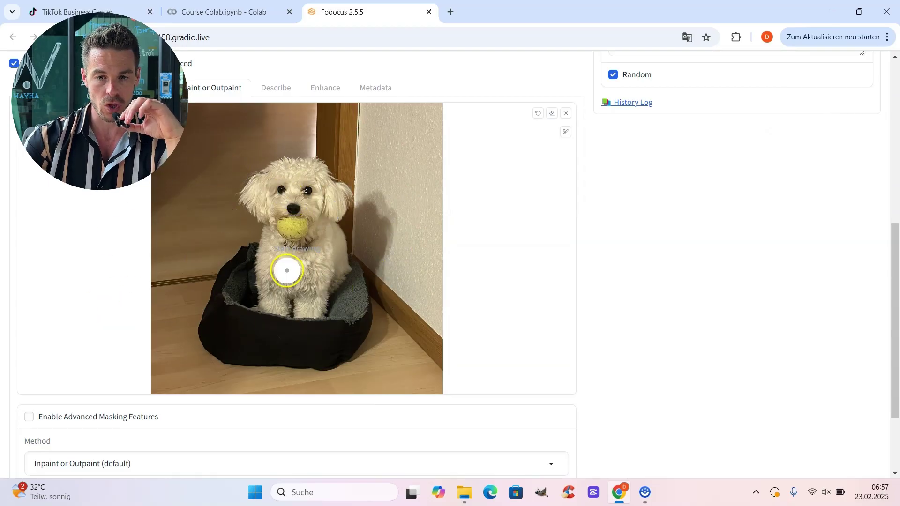
- Adjust the brush size and paint a mask over the entire Teddy dog photo
scroll(320, 173, "up", 3)
mouse_move(549, 133)
left_mouse_down()
mouse_move(534, 143)
mouse_move(563, 141)
left_mouse_up()
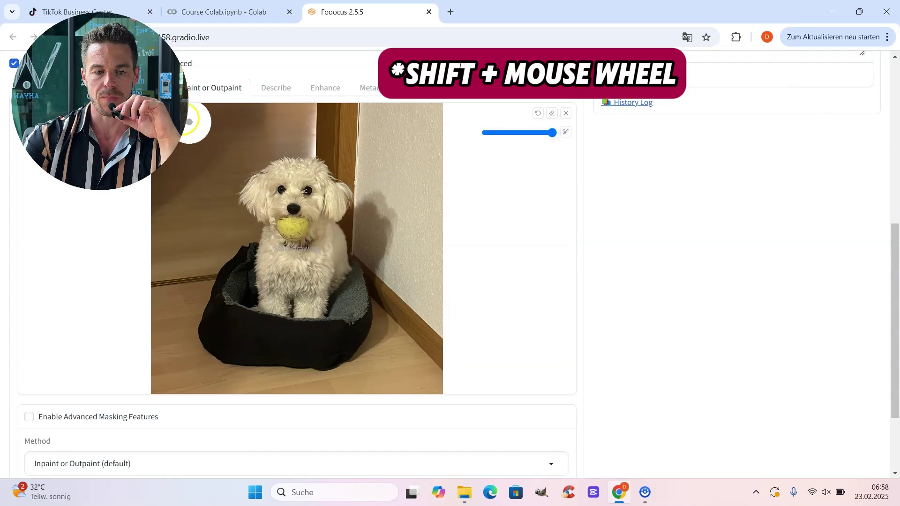
mouse_move(225, 117)
left_mouse_down()
mouse_move(428, 113)
mouse_move(436, 372)
mouse_move(164, 385)
mouse_move(173, 291)
mouse_move(154, 244)
mouse_move(169, 143)
left_mouse_up()
mouse_move(411, 141)
left_mouse_down()
mouse_move(389, 191)
mouse_move(365, 185)
mouse_move(299, 245)
mouse_move(244, 213)
left_mouse_up()
- Choose 'Improve Detail (face, hand, eyes, etc.)' and enter the inpaint prompt 'a cute little white dragon'
scroll(233, 217, "down", 3)
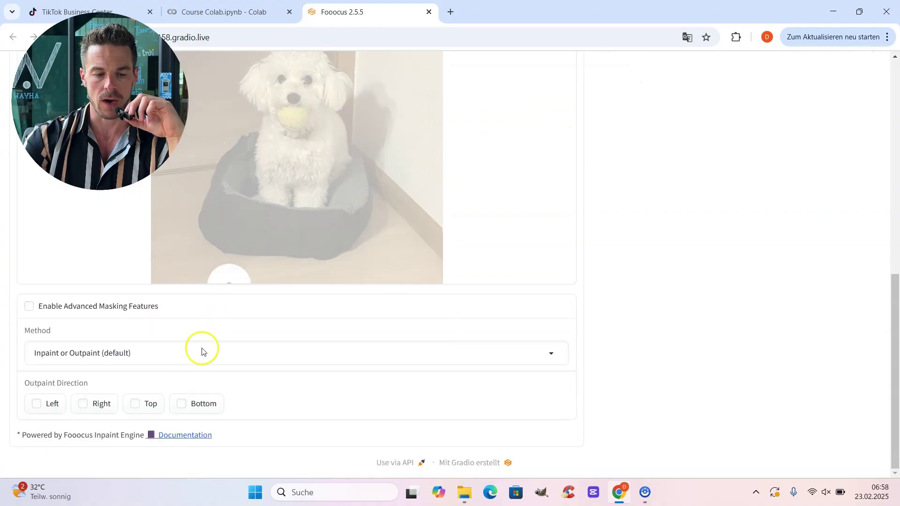
left_click(161, 353)
left_click(139, 313)
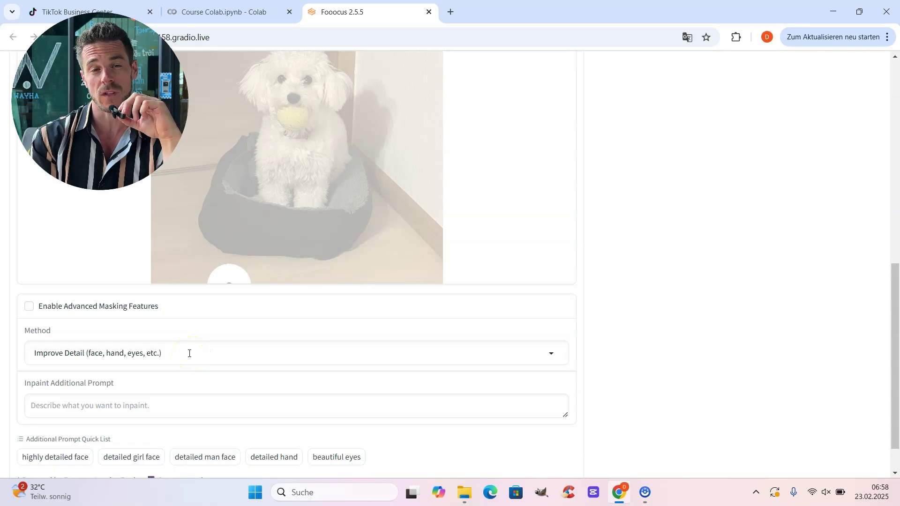
left_click(149, 388)
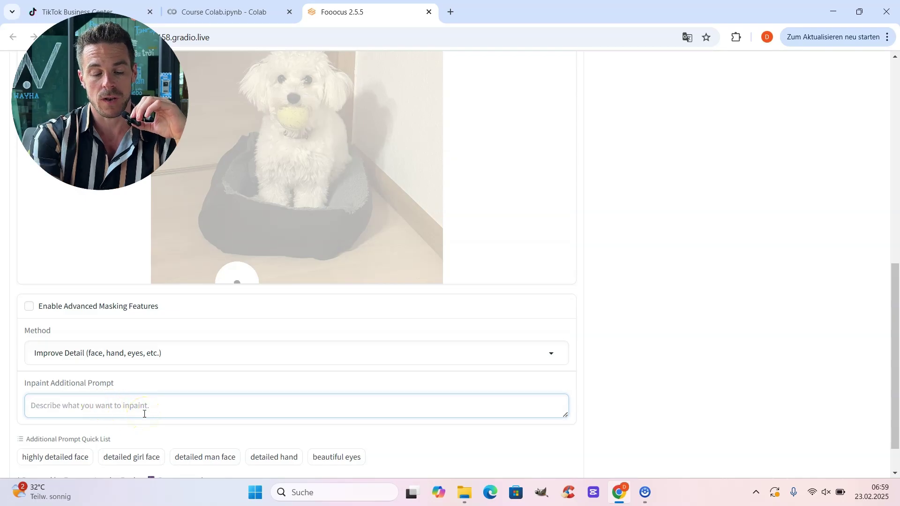
type("a cute little white dragon")
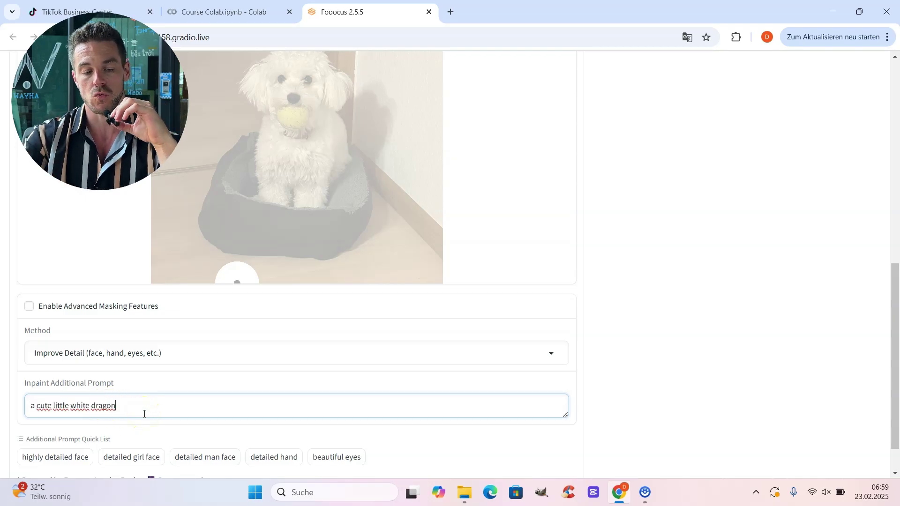
scroll(309, 383, "up", 1)
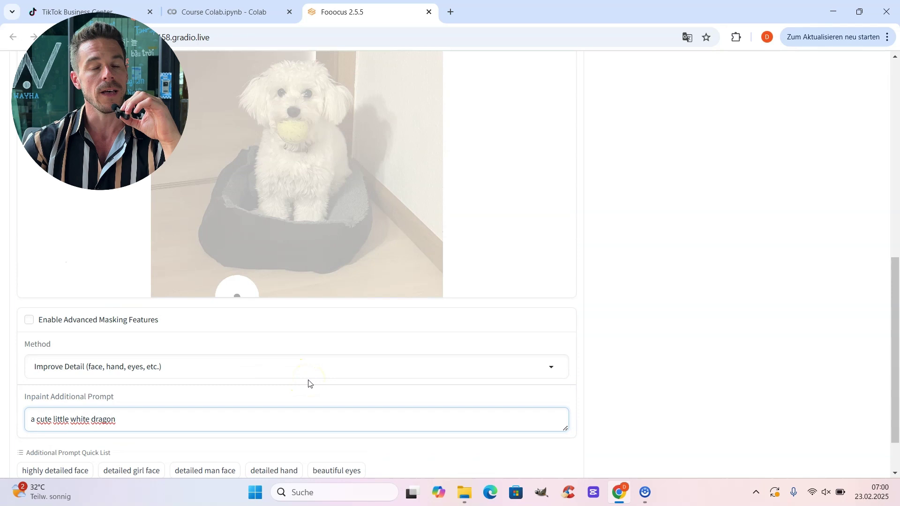
- Generate three white dragon versions of the masked dog photo
scroll(362, 364, "up", 8)
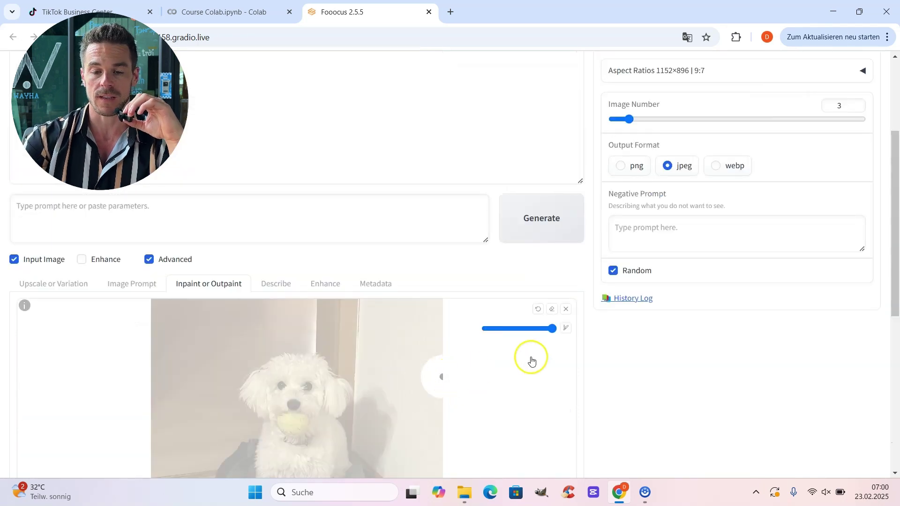
scroll(538, 368, "up", 1)
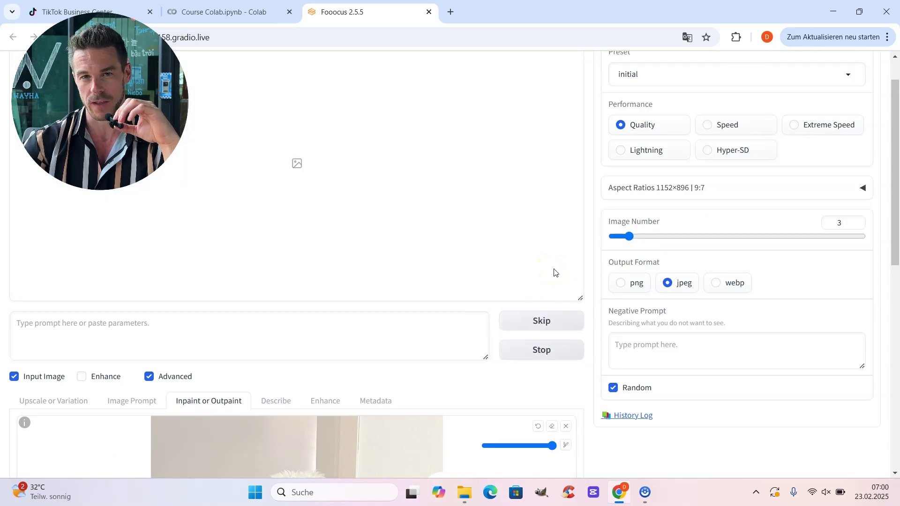
left_click(528, 307)
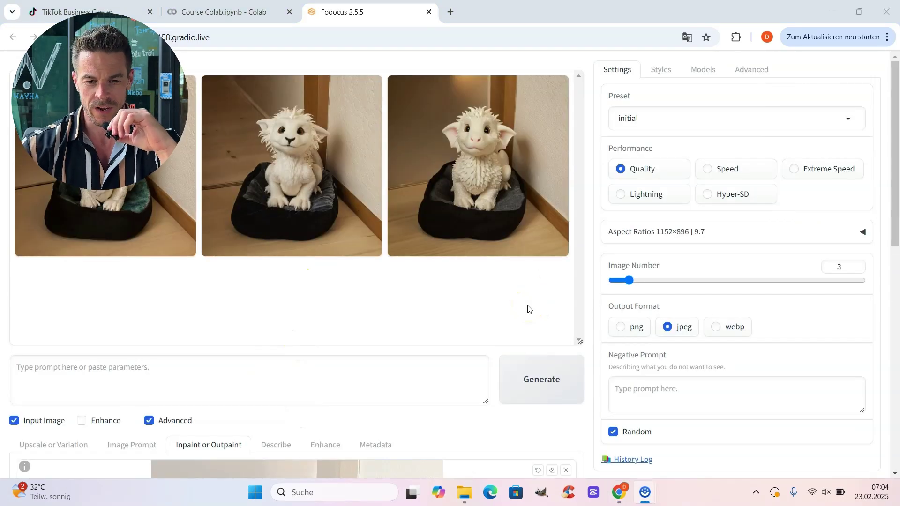
left_click_drag(529, 308, 356, 311)
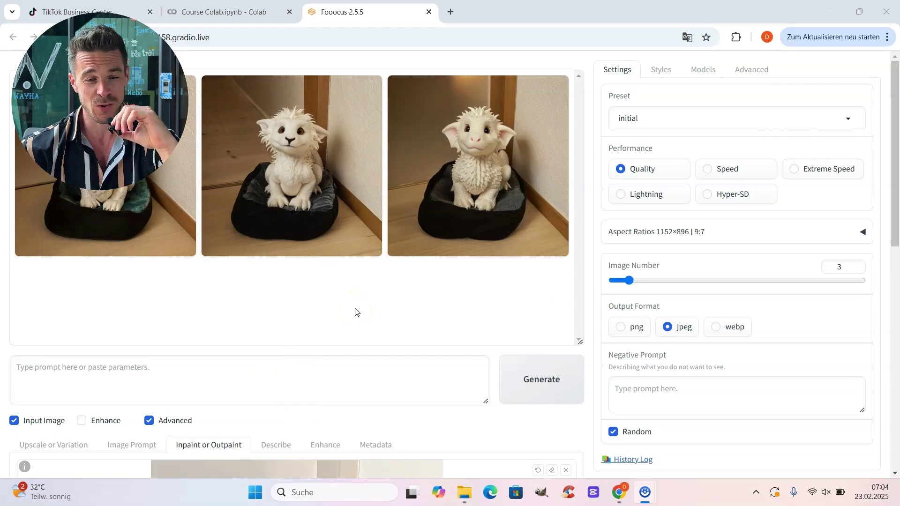
- Open the first dragon image full-screen and page through to the third result
left_click(165, 225)
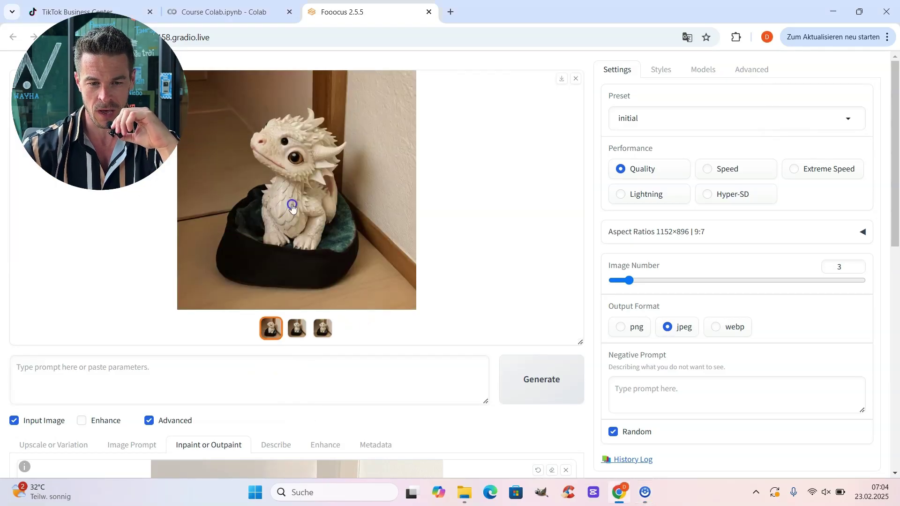
left_click(538, 253)
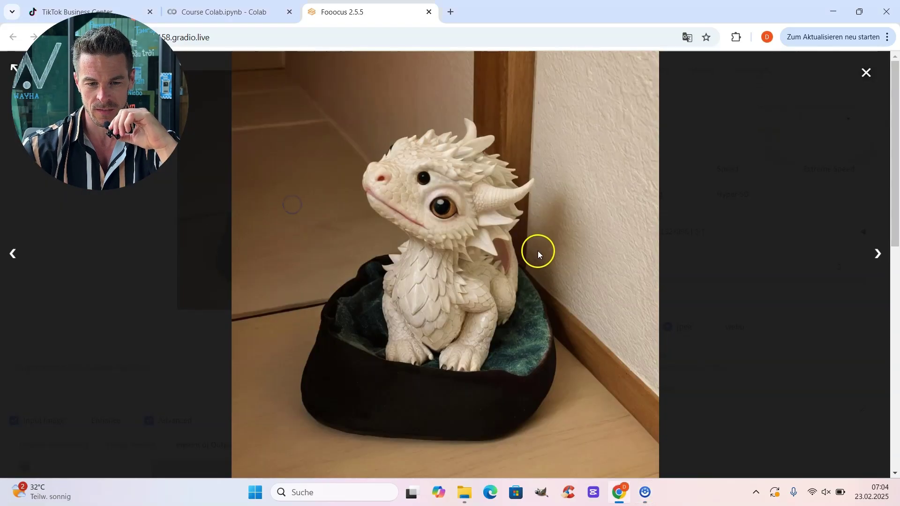
left_click(878, 253)
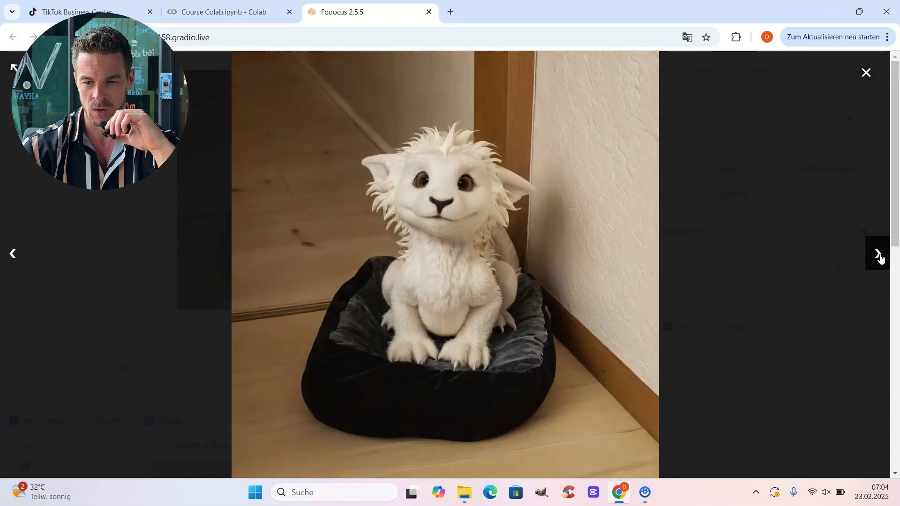
left_click(879, 256)
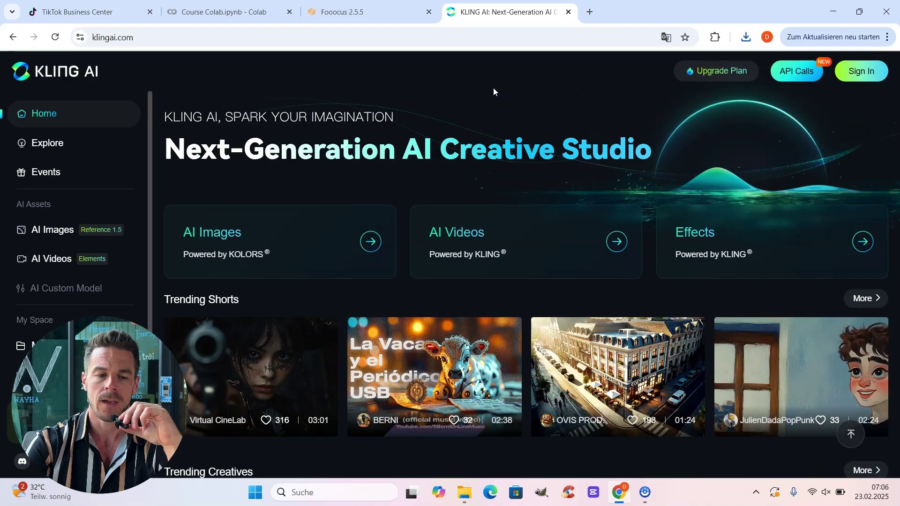
- View the klingai.com home page with its AI Images, AI Videos and Effects cards
mouse_move(203, 352)
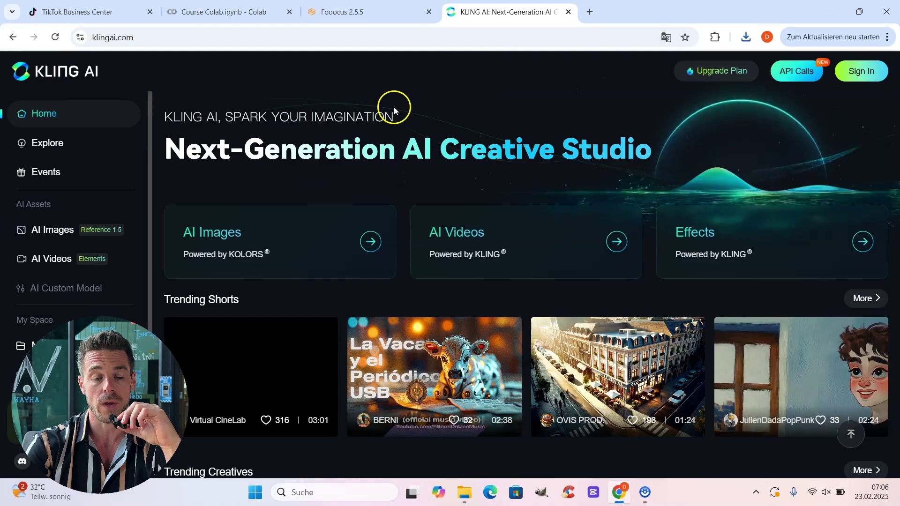
- Open Kling AI's Image to Video page and scroll through the All Videos list
left_click(614, 242)
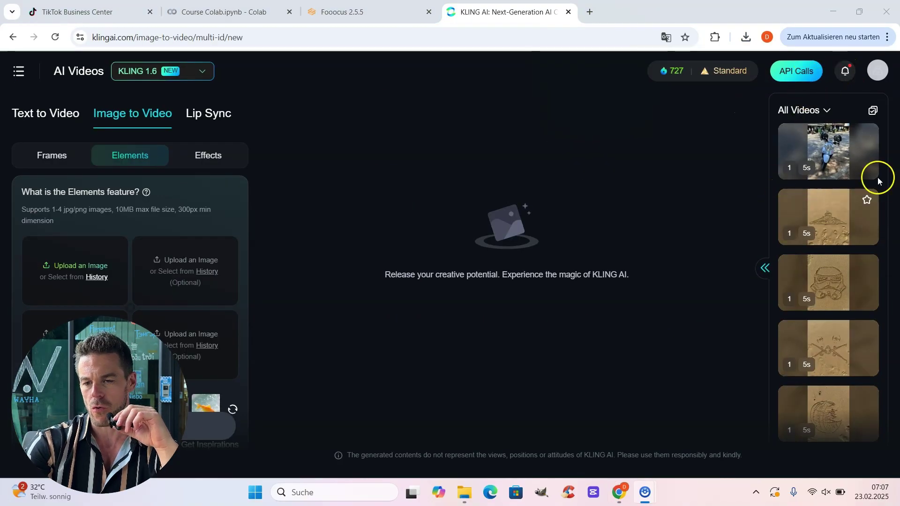
scroll(852, 197, "down", 6)
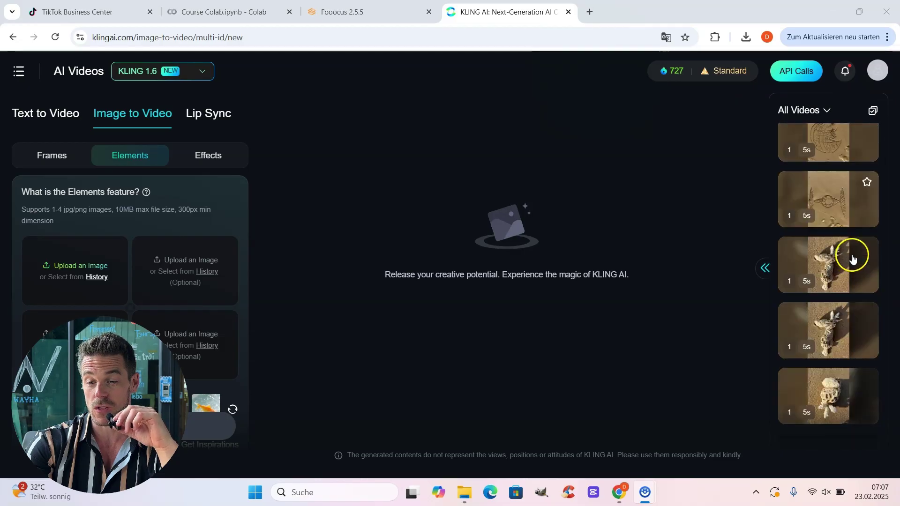
scroll(853, 258, "down", 2)
scroll(843, 241, "down", 2)
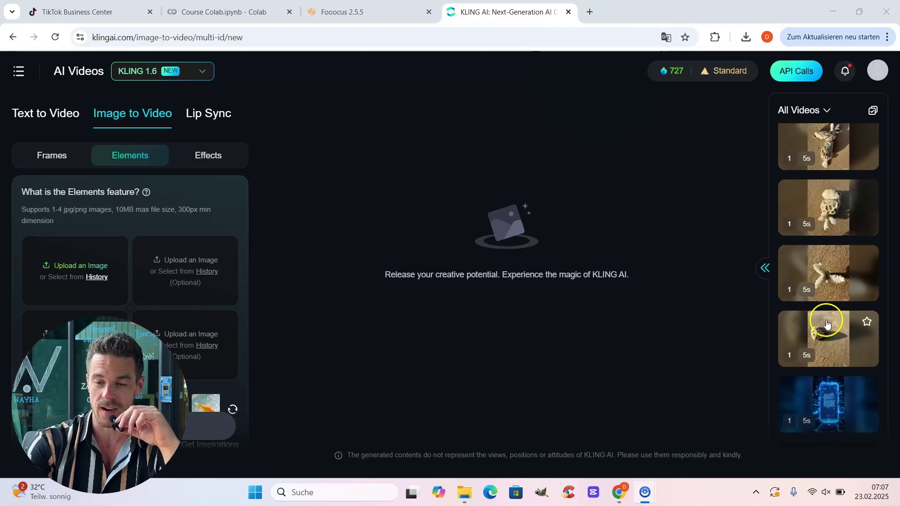
scroll(827, 324, "down", 6)
scroll(830, 270, "up", 6)
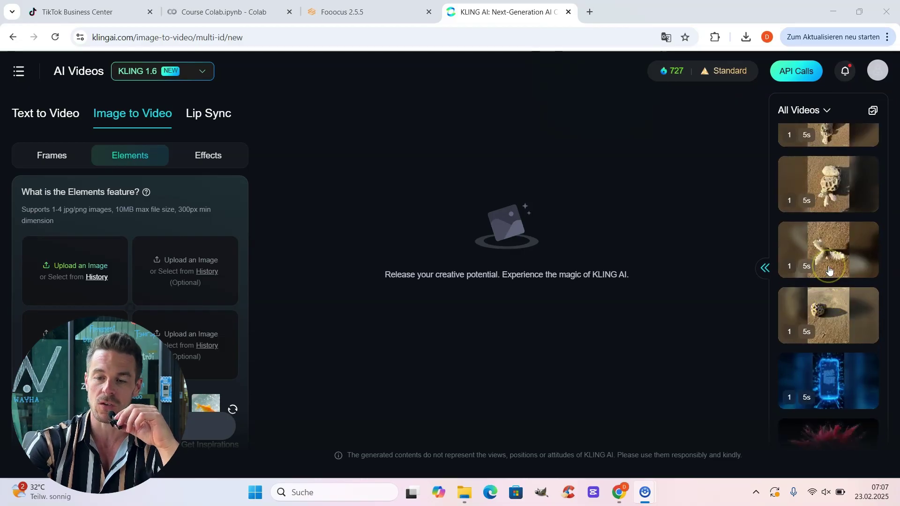
scroll(829, 271, "up", 4)
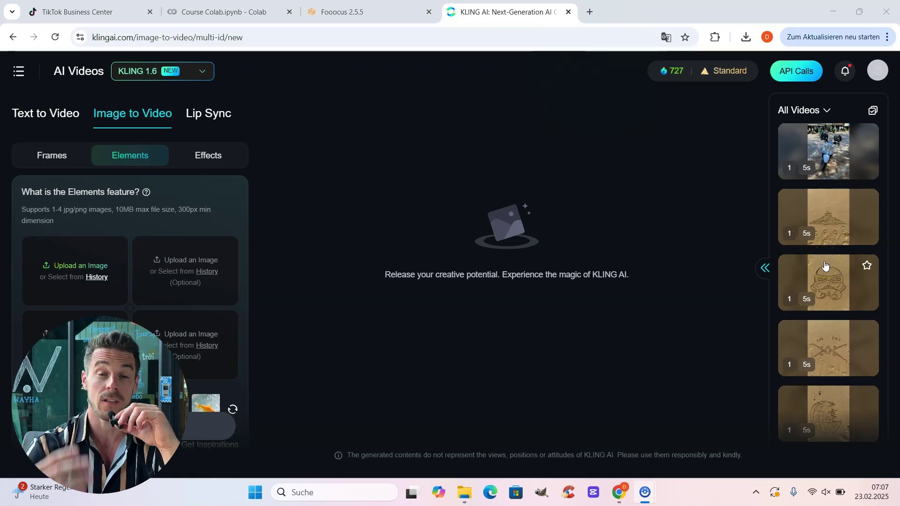
left_click(859, 236)
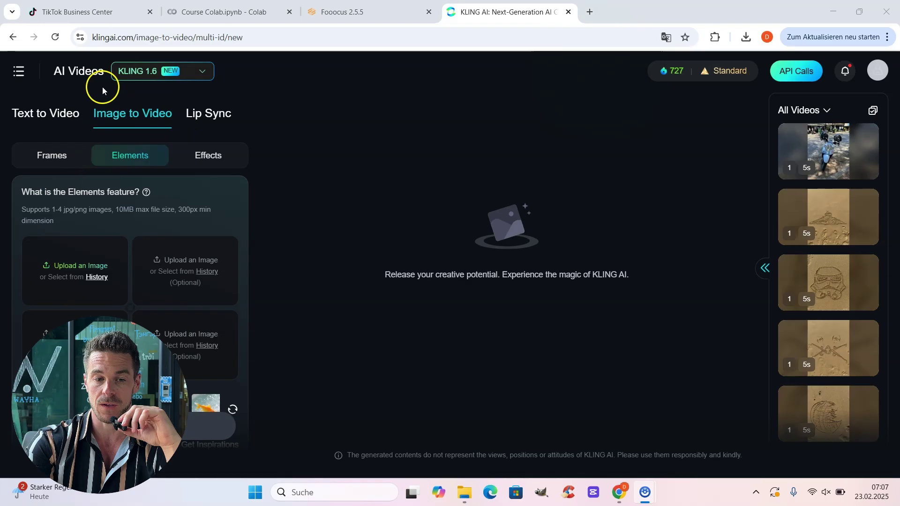
- Switch to Frames mode and drop the Teddy dog photo in as the start frame
left_click(53, 159)
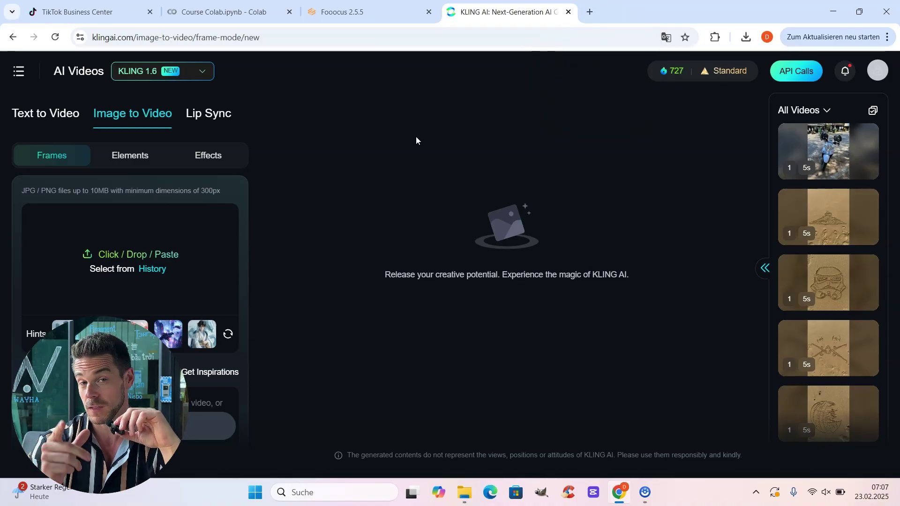
left_click(391, 142)
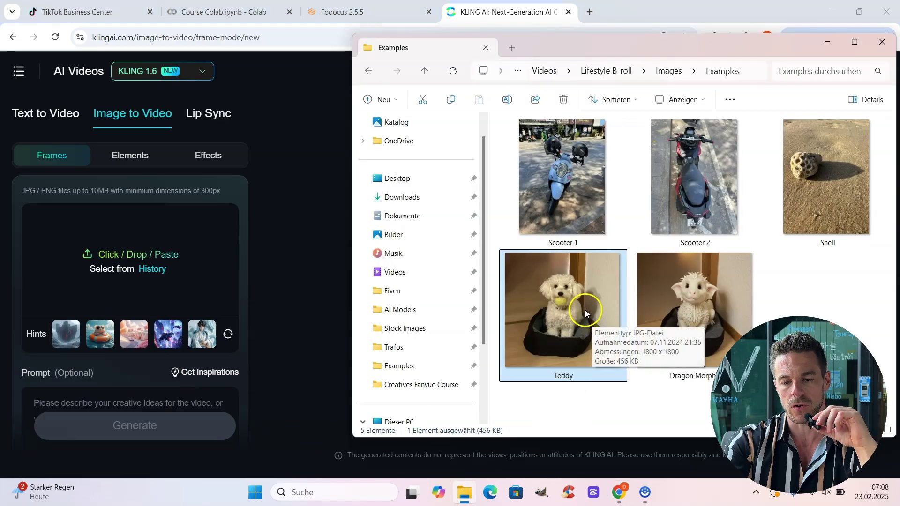
left_click_drag(585, 310, 86, 295)
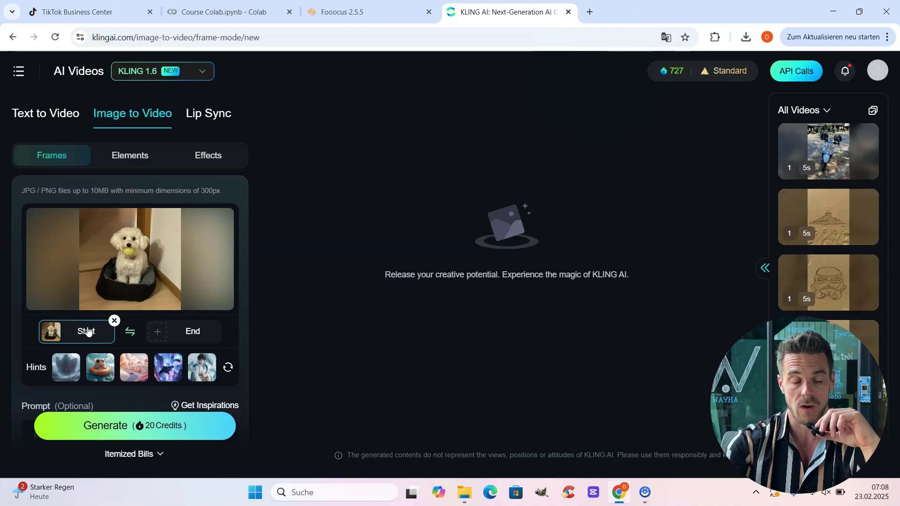
- Upload the Dragon Morph image from the Examples folder as the end frame
left_click(192, 333)
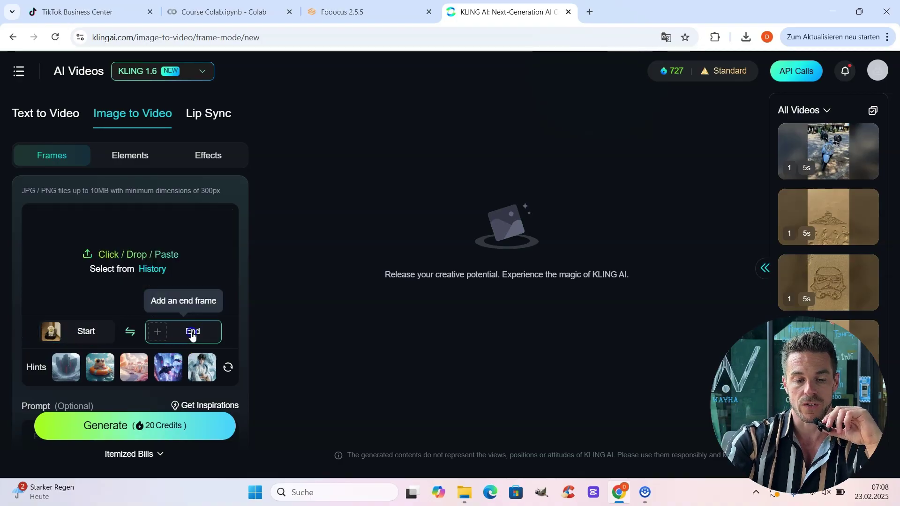
left_click(464, 492)
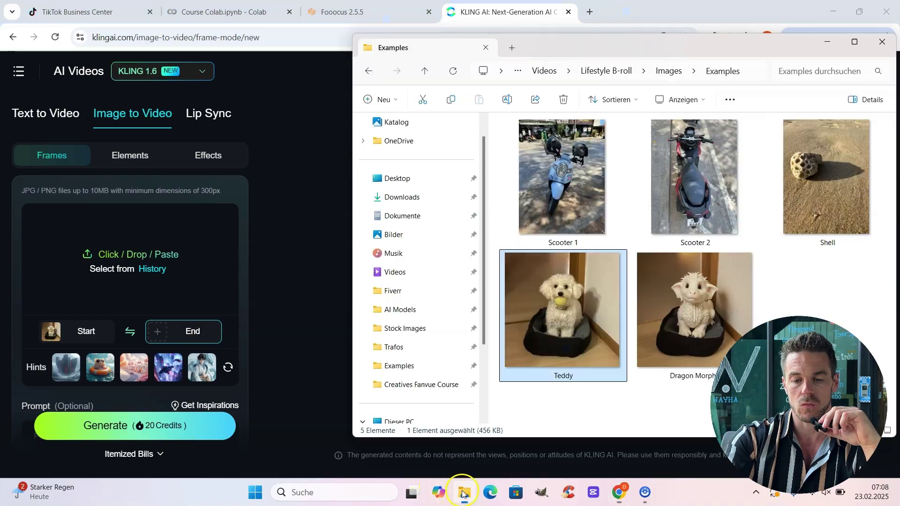
left_click(670, 339)
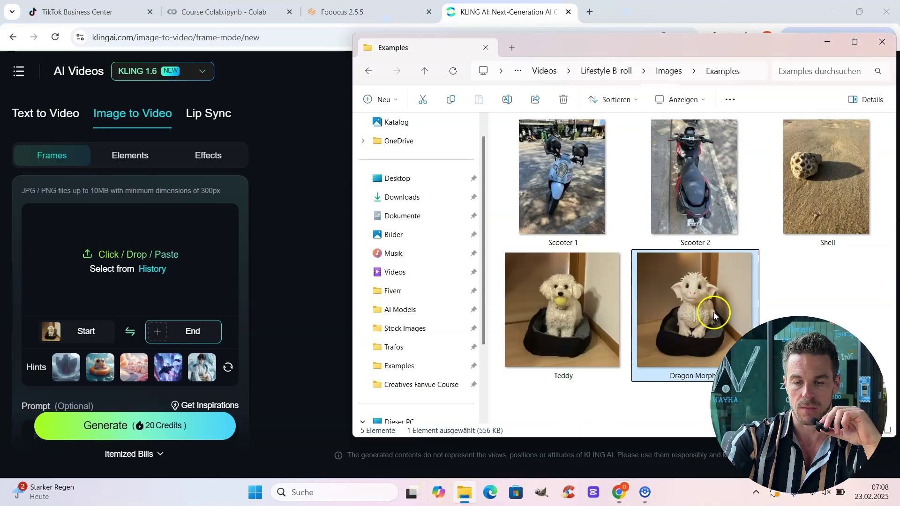
left_click_drag(713, 312, 150, 287)
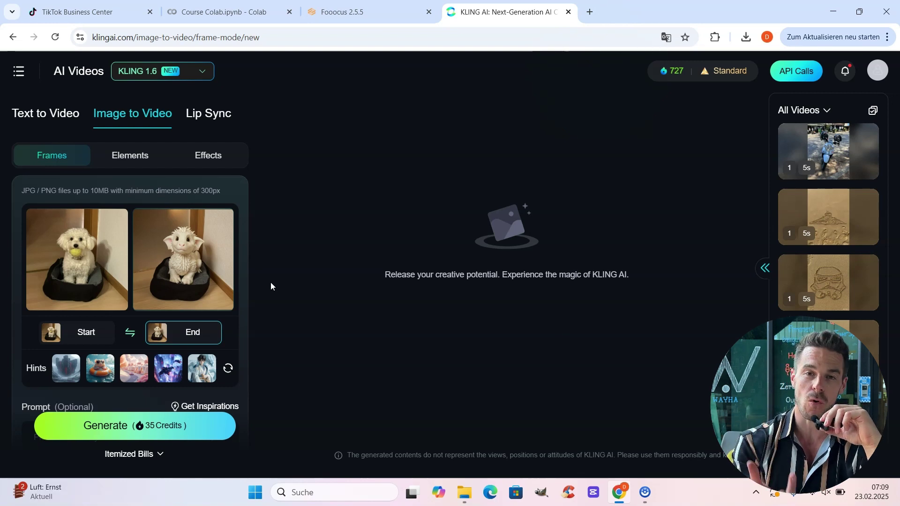
- Paste 'a dog morphing into a little white dragon' into the prompt box
scroll(248, 282, "down", 4)
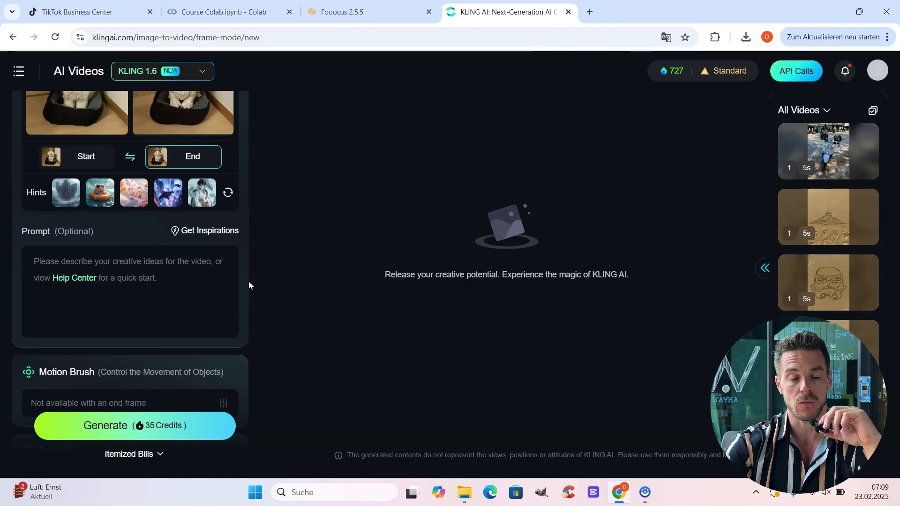
left_click(151, 254)
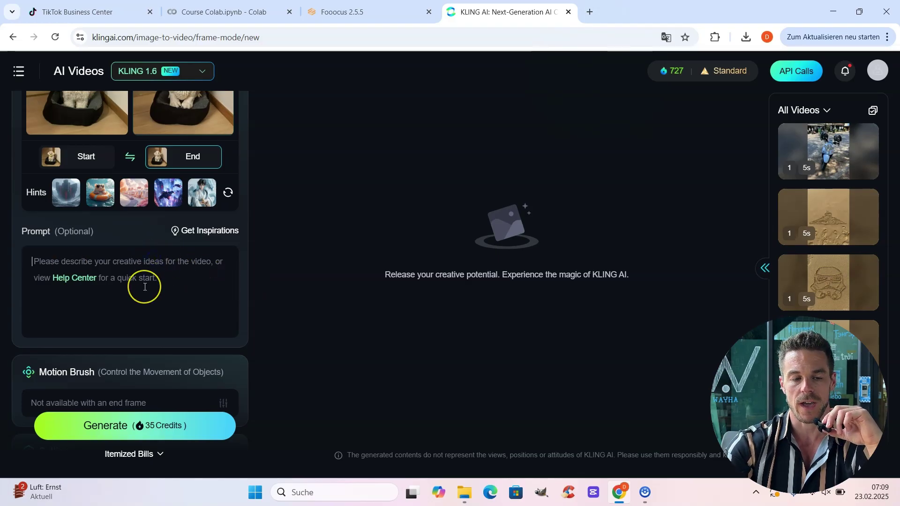
type("a dog morphing into a little white dragon")
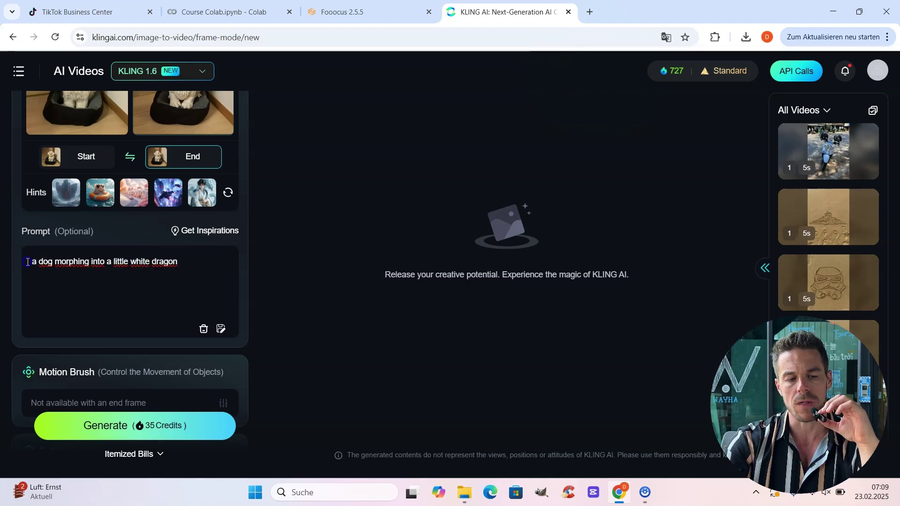
left_click_drag(41, 263, 153, 265)
left_click(210, 271)
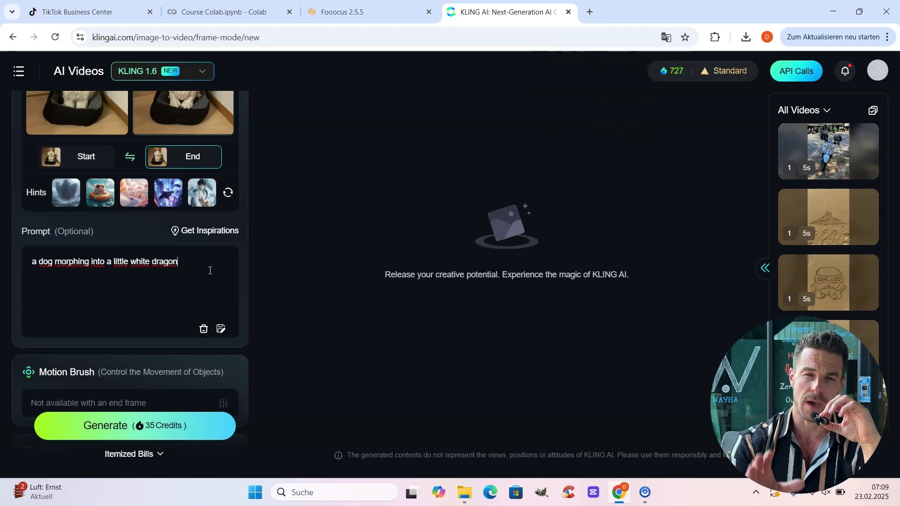
scroll(210, 271, "down", 4)
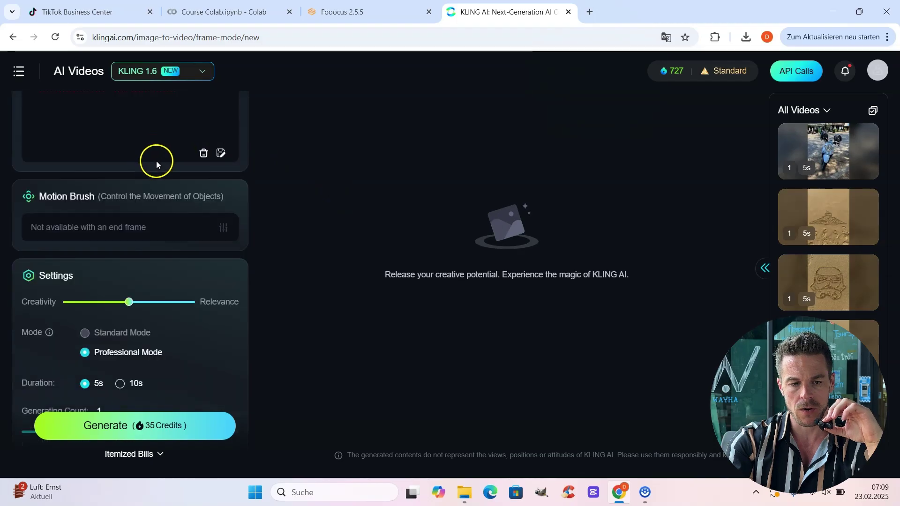
scroll(191, 206, "down", 1)
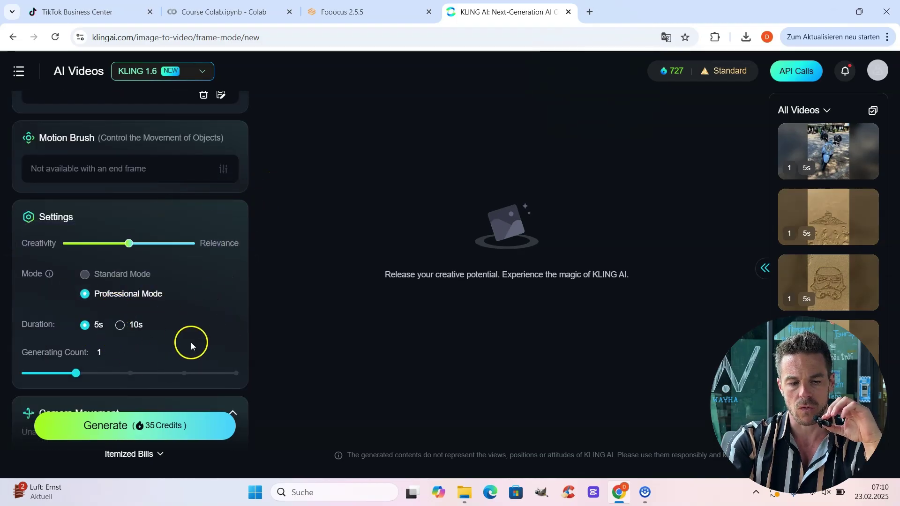
scroll(195, 335, "down", 2)
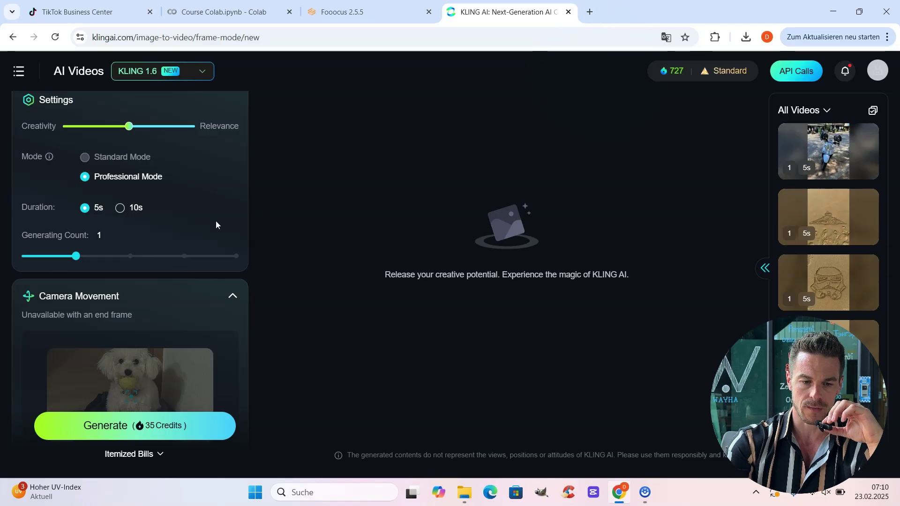
- Set the negative prompt to 'bad quality, abstract, disfigurement' and generate for 35 credits
scroll(190, 184, "down", 5)
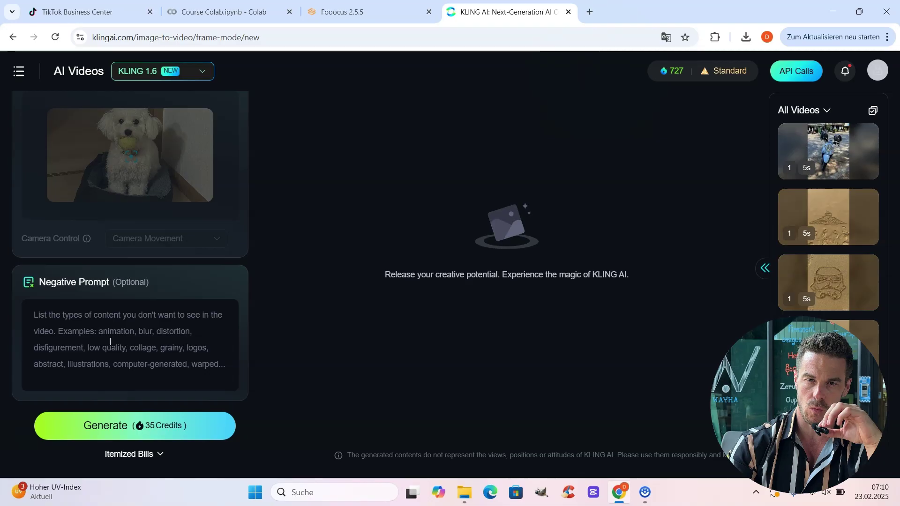
type("bad quality, abstract, disfigurement")
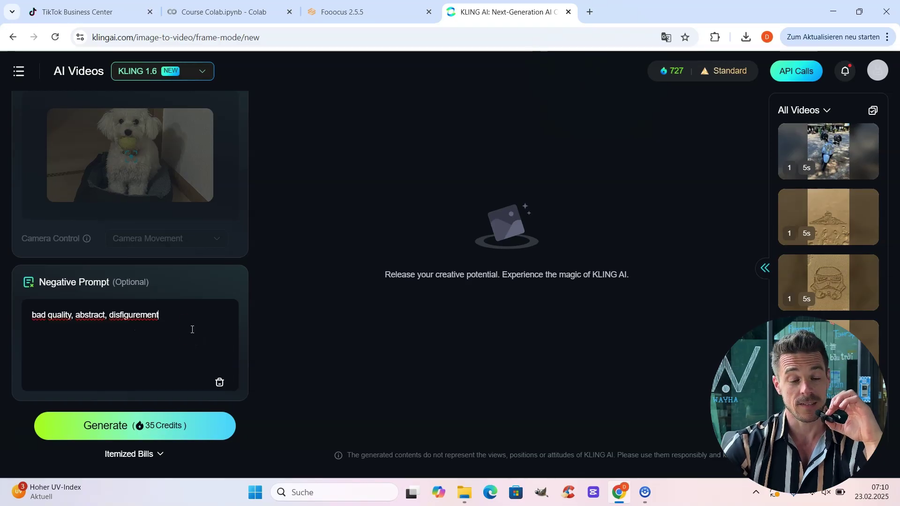
left_click(181, 427)
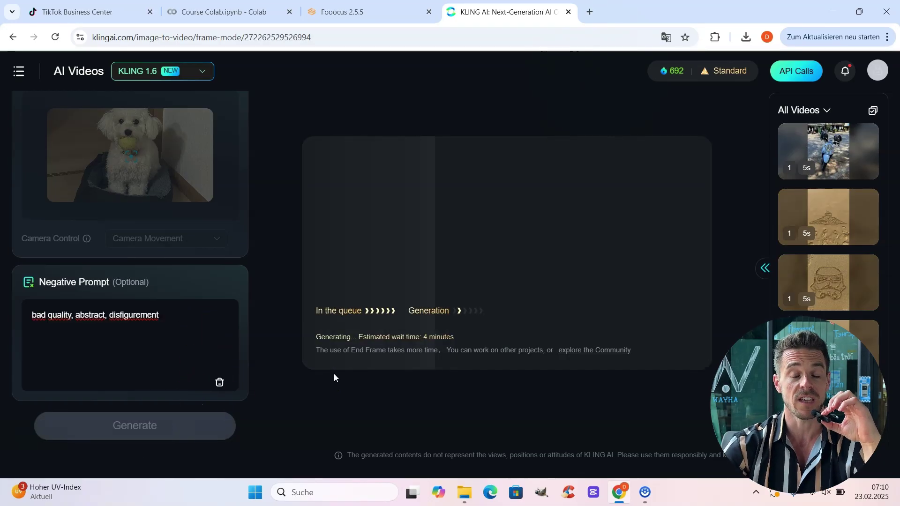